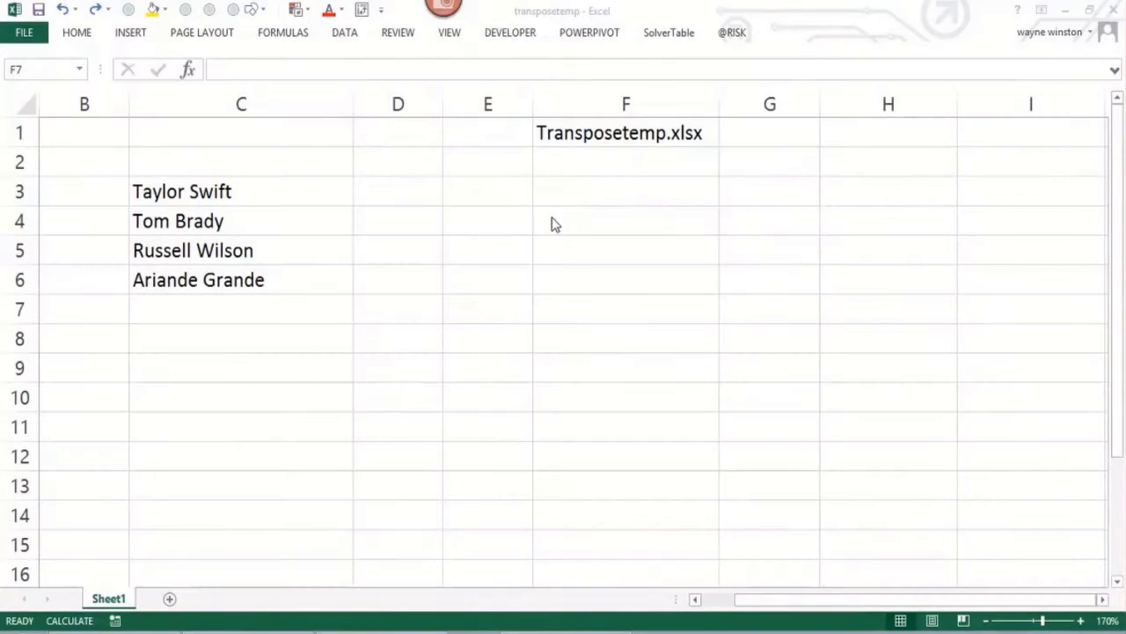
{"action": "key", "text": "shift+Right"}
{"action": "key", "text": "shift+Right"}
{"action": "key", "text": "shift+Right"}
{"action": "left_click", "coordinate": [552, 217]}
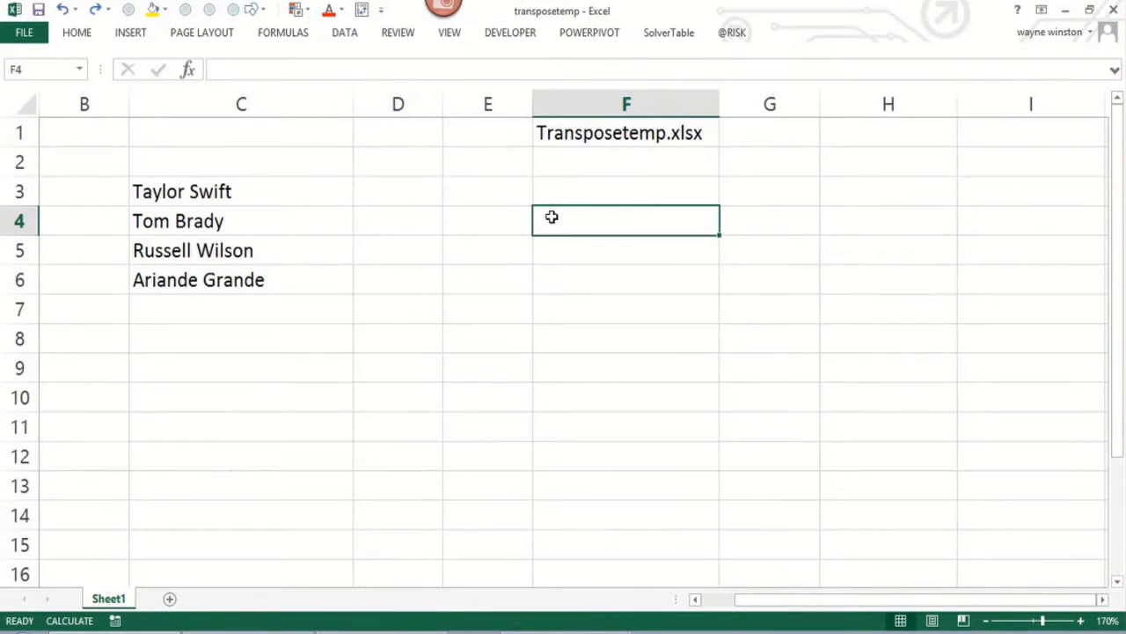
{"action": "key", "text": "Up"}
{"action": "key", "text": "Up"}
{"action": "key", "text": "Up"}
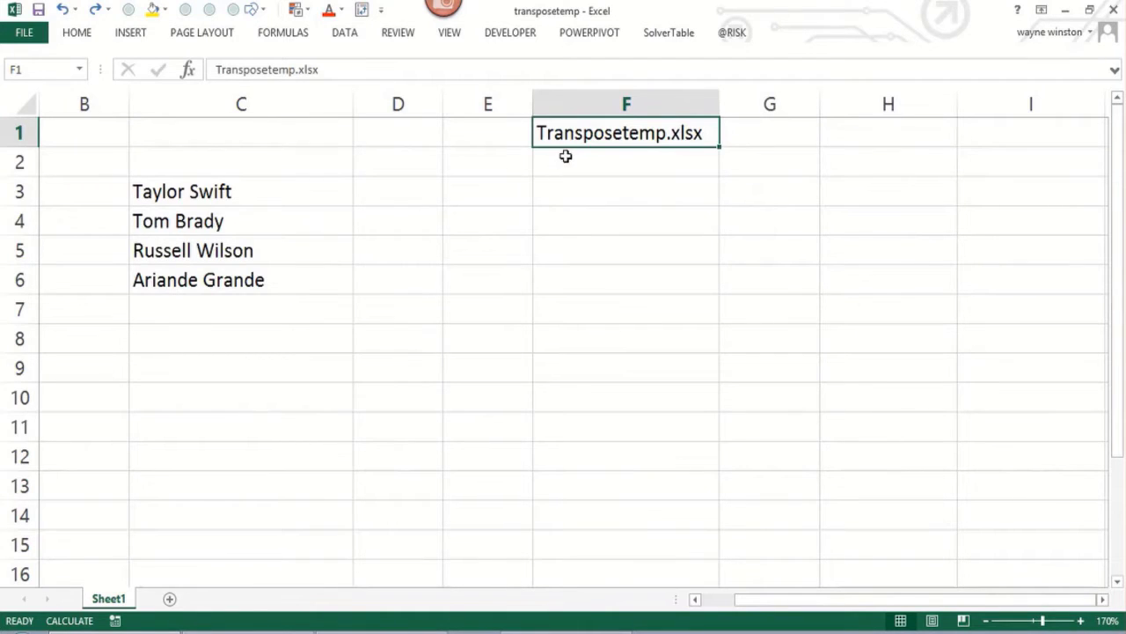
- Copy the names in C3:C6 and paste them transposed into row 3 starting at F3
{"action": "left_click_drag", "start_coordinate": [226, 191], "coordinate": [260, 272]}
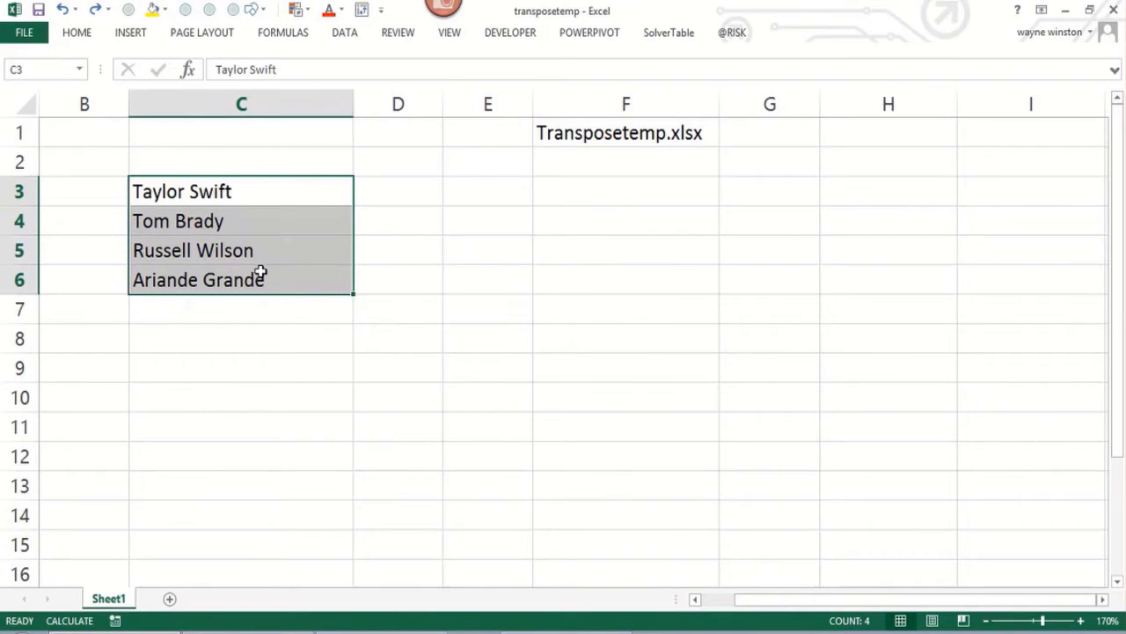
{"action": "key", "text": "ctrl+c"}
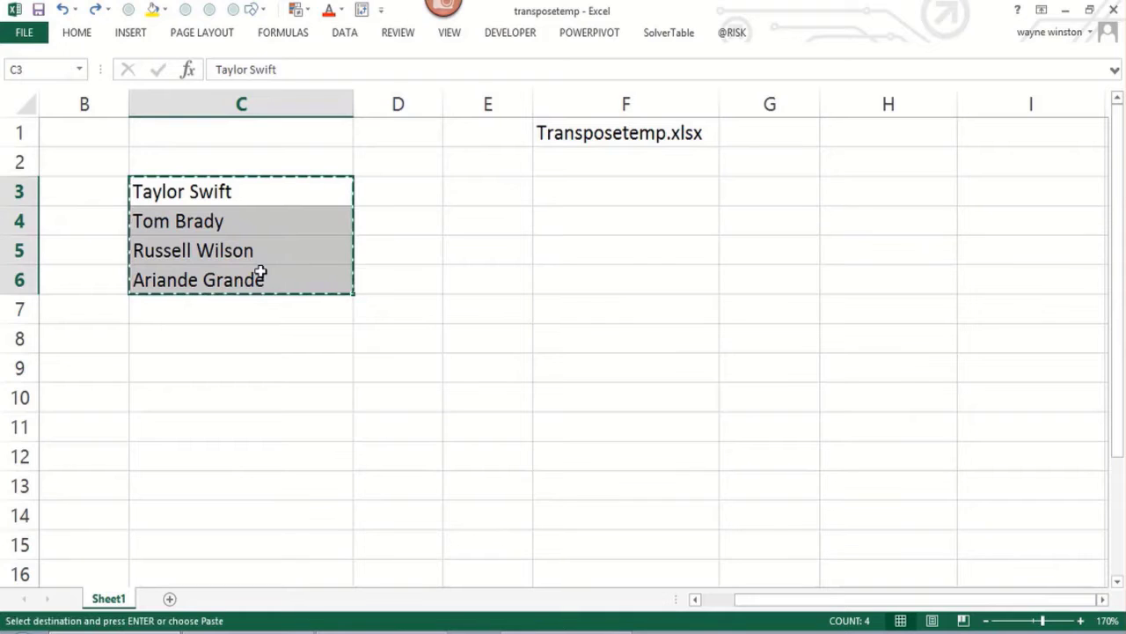
{"action": "left_click", "coordinate": [608, 197]}
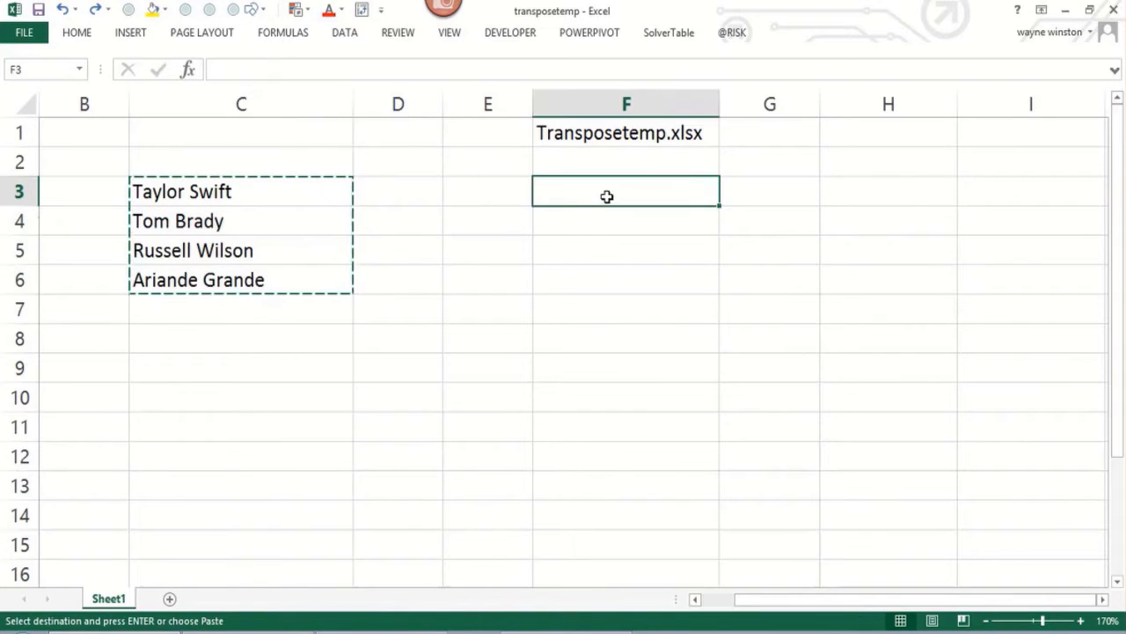
{"action": "right_click", "coordinate": [608, 195]}
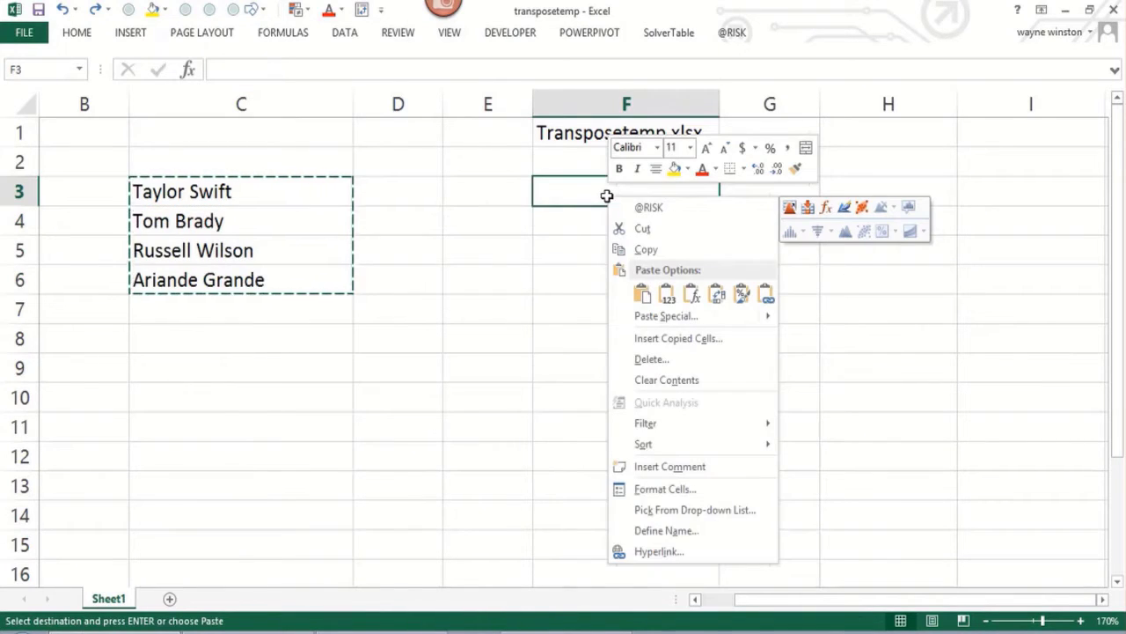
{"action": "left_click", "coordinate": [718, 294]}
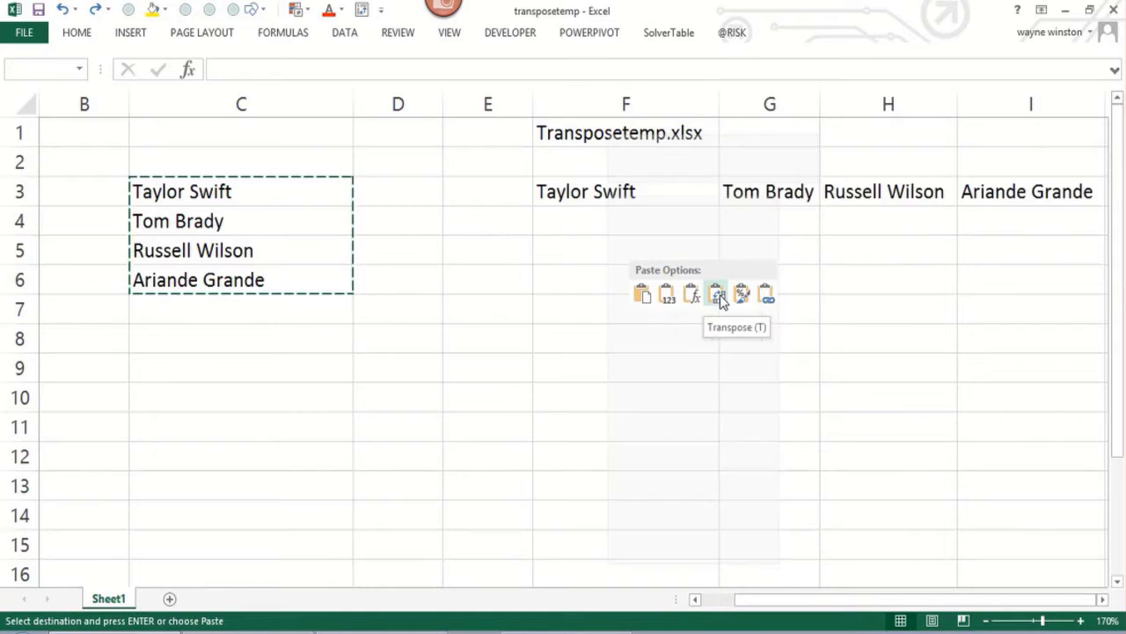
- Autofit the widths of columns F through I and clear the copy selection around C3:C6
{"action": "left_click", "coordinate": [695, 164]}
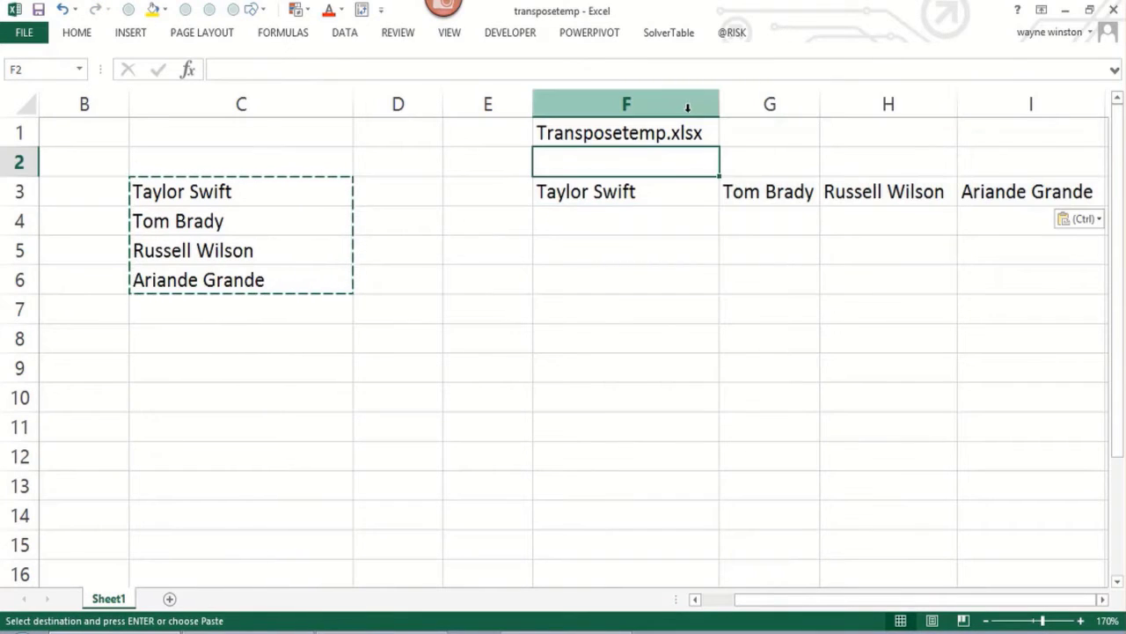
{"action": "left_click", "coordinate": [691, 106]}
{"action": "left_click_drag", "start_coordinate": [691, 107], "coordinate": [1057, 122]}
{"action": "left_click", "coordinate": [820, 107]}
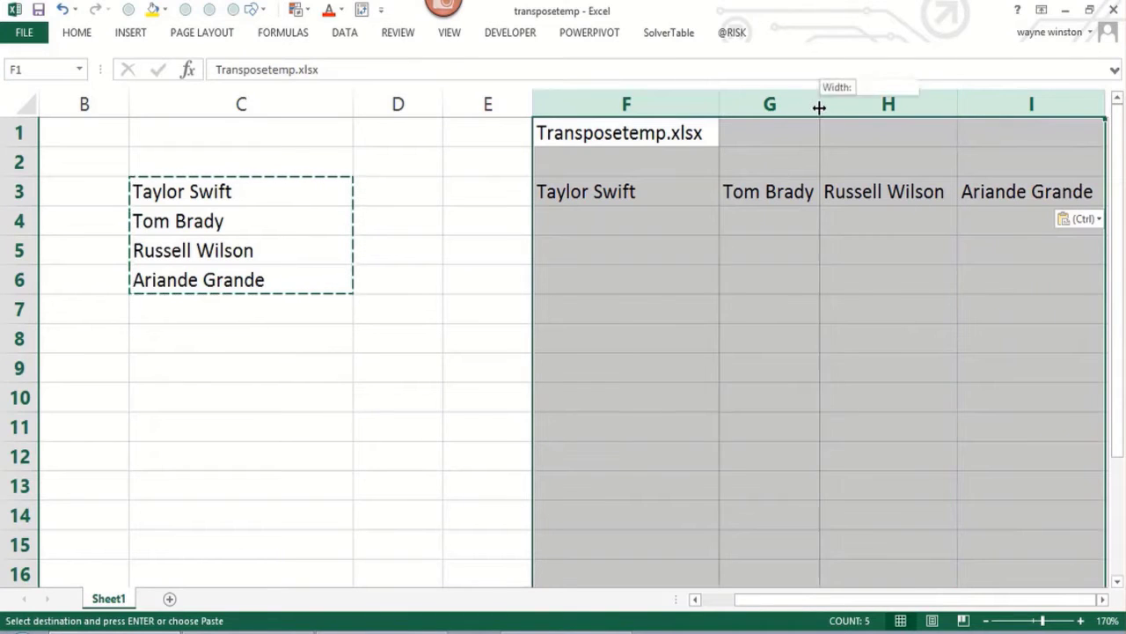
{"action": "left_click", "coordinate": [819, 108]}
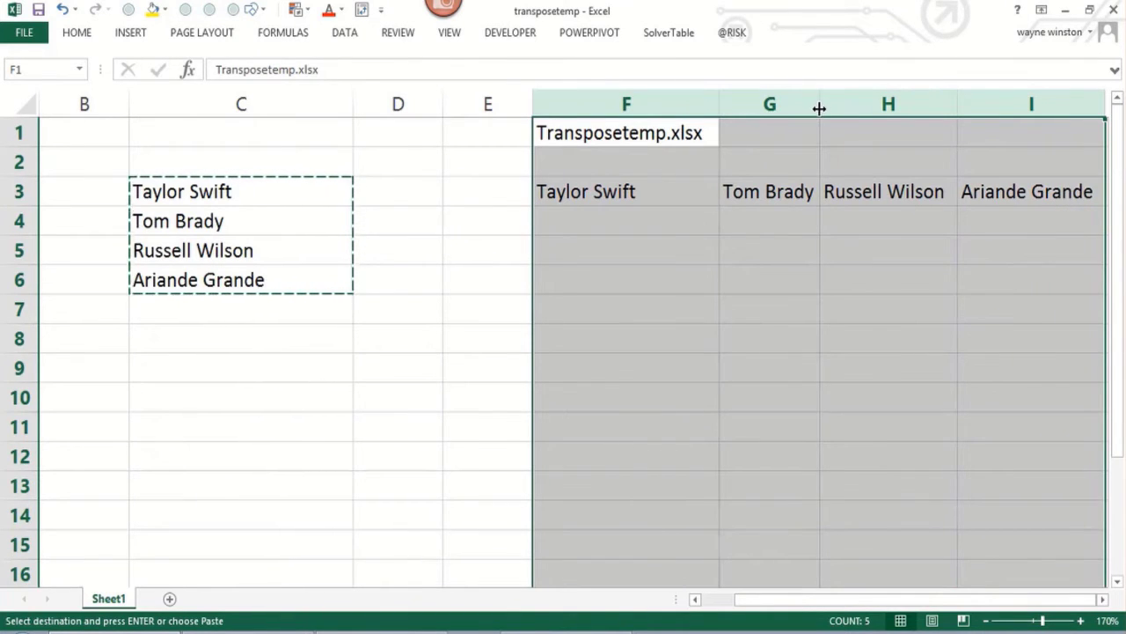
{"action": "left_click", "coordinate": [748, 278]}
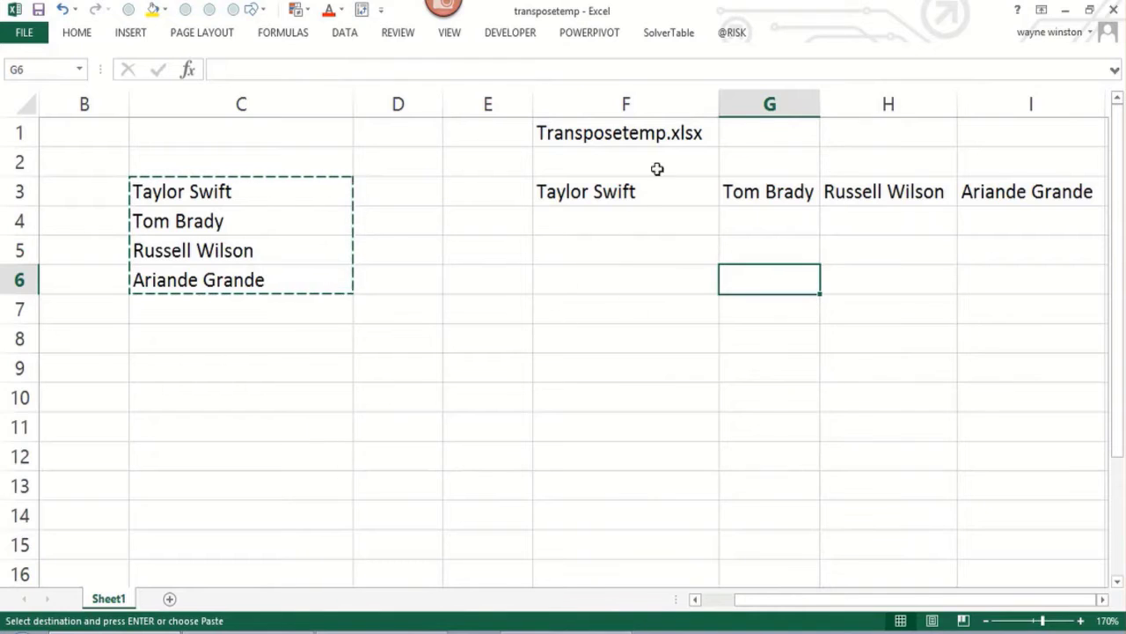
{"action": "left_click", "coordinate": [623, 272]}
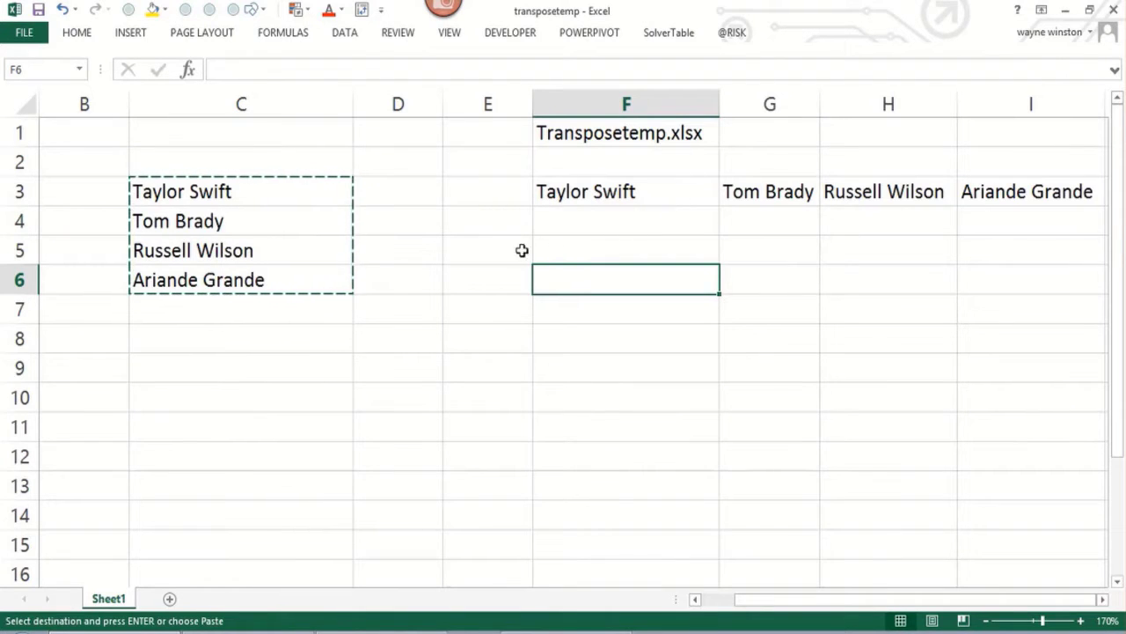
{"action": "key", "text": "Escape"}
{"action": "left_click", "coordinate": [289, 196]}
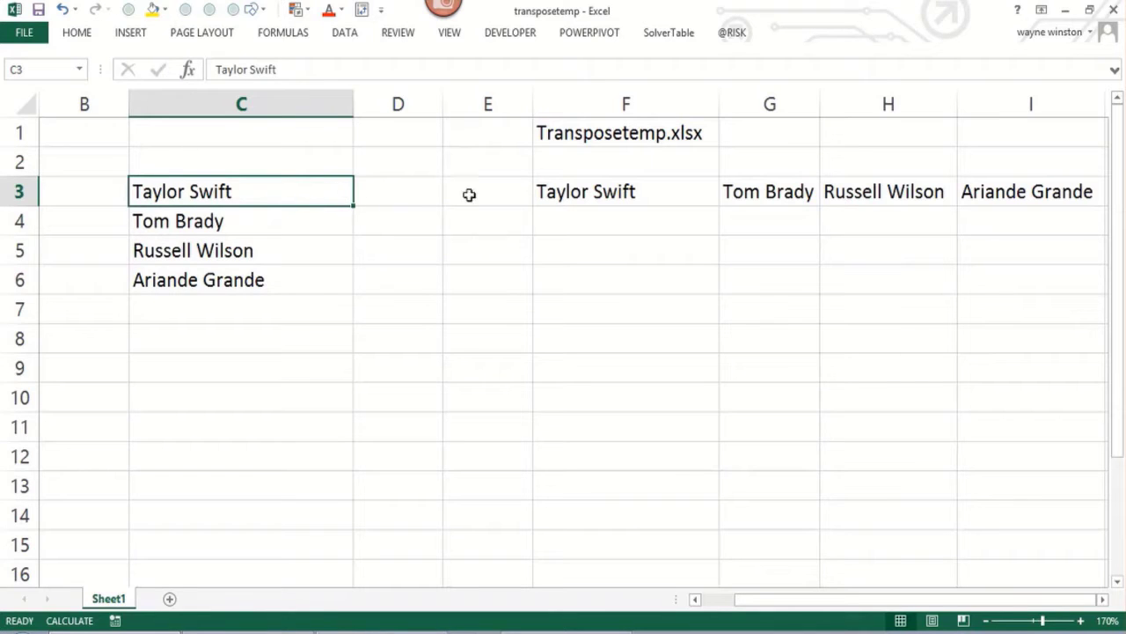
- Enter the array formula =TRANSPOSE(C3:C6) across F5:I5
{"action": "left_click", "coordinate": [596, 254]}
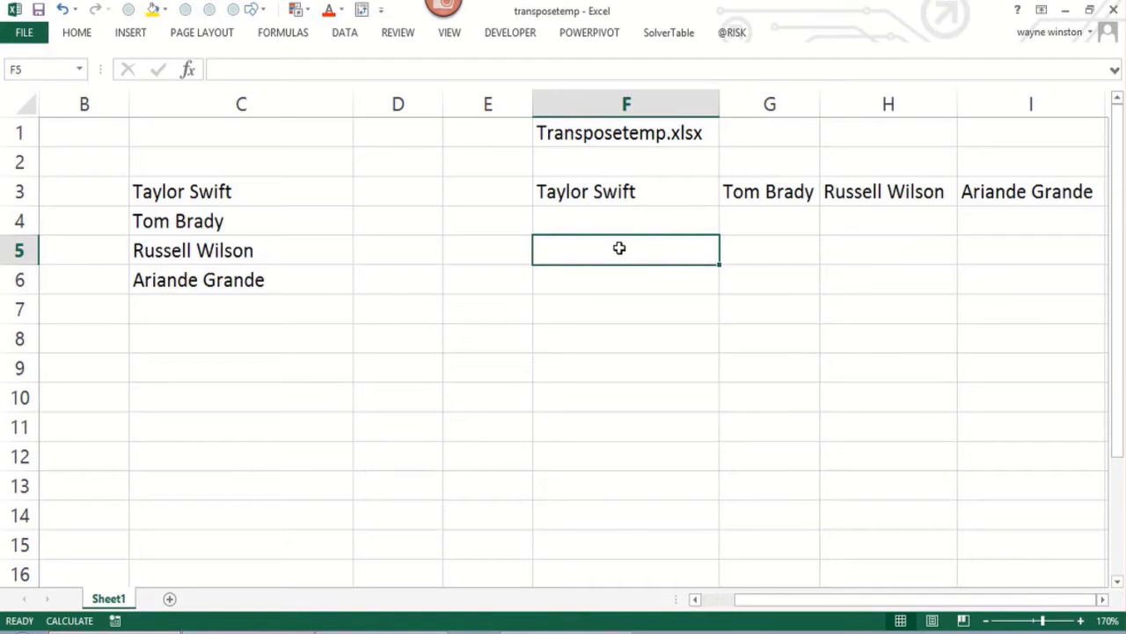
{"action": "key", "text": "shift+Right"}
{"action": "key", "text": "shift+Right"}
{"action": "key", "text": "shift+Right"}
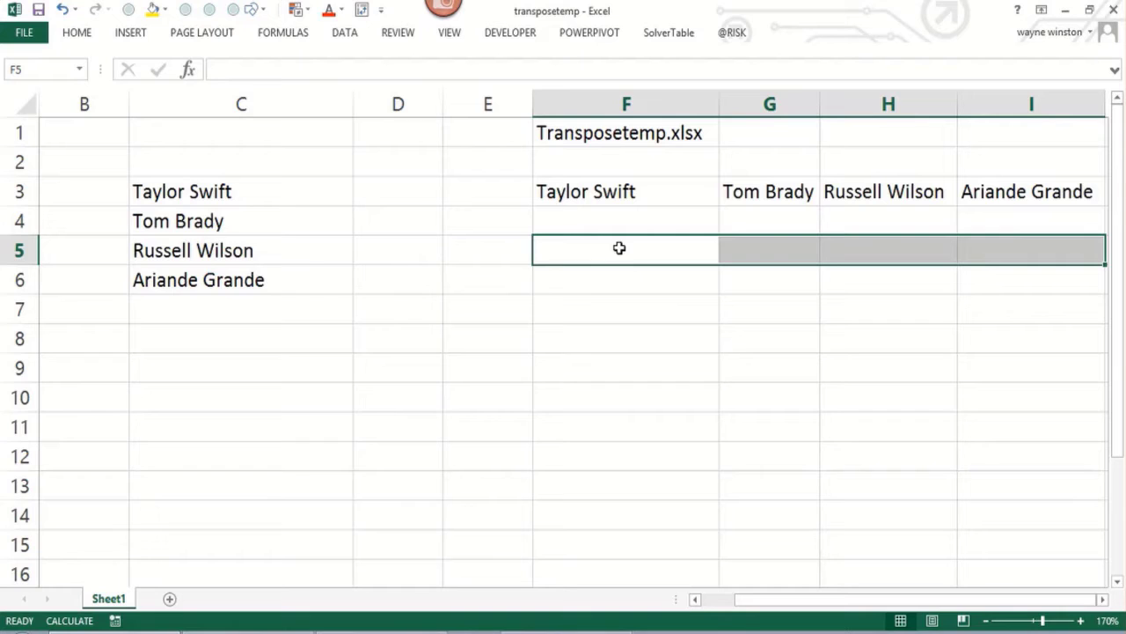
{"action": "type", "text": "=tran"}
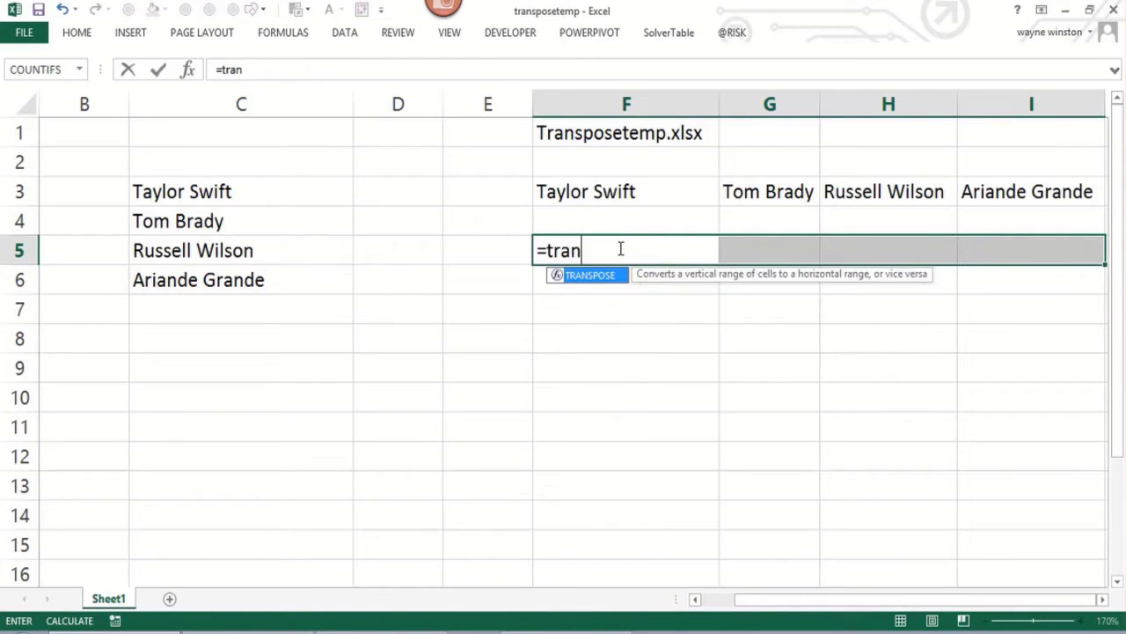
{"action": "type", "text": "spose("}
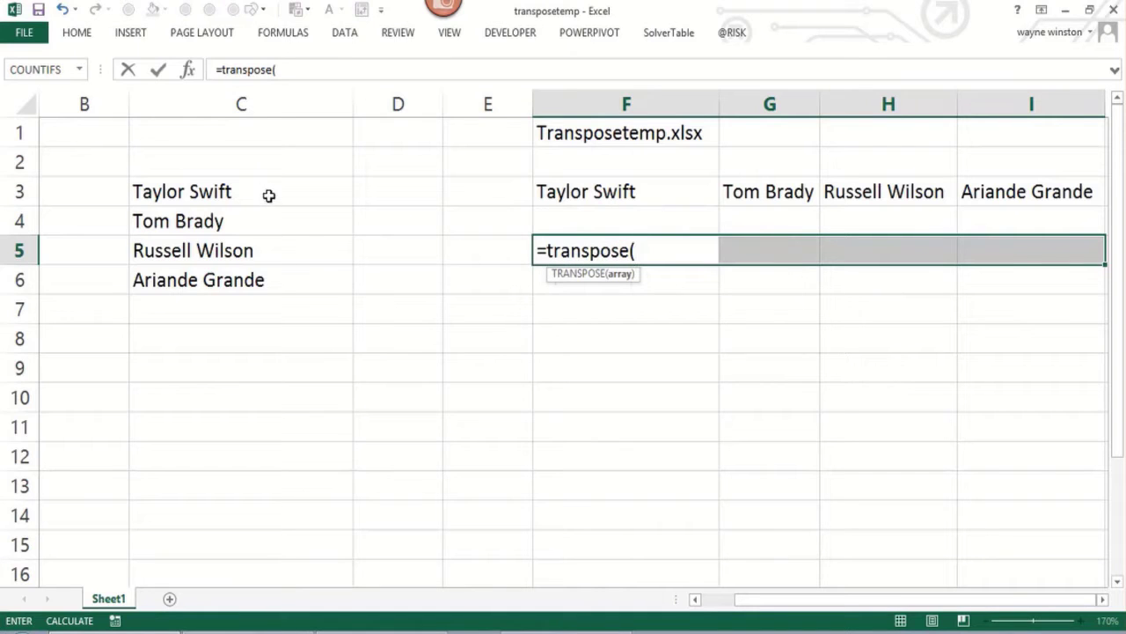
{"action": "left_click_drag", "start_coordinate": [267, 194], "coordinate": [272, 279]}
{"action": "type", "text": ")"}
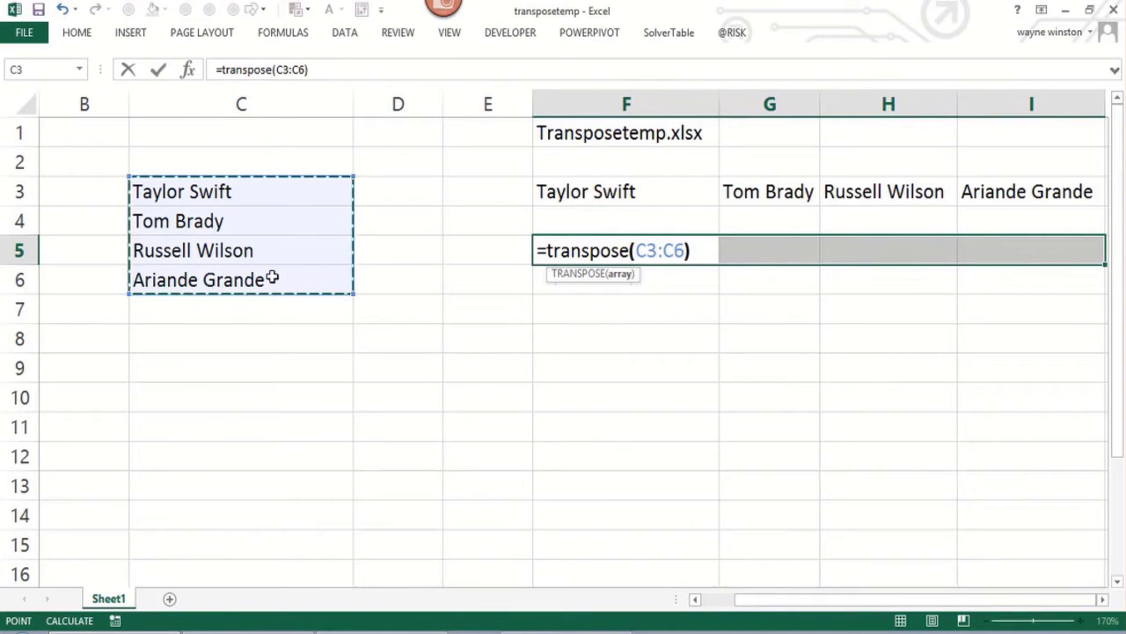
{"action": "key", "text": "ctrl+shift+Return"}
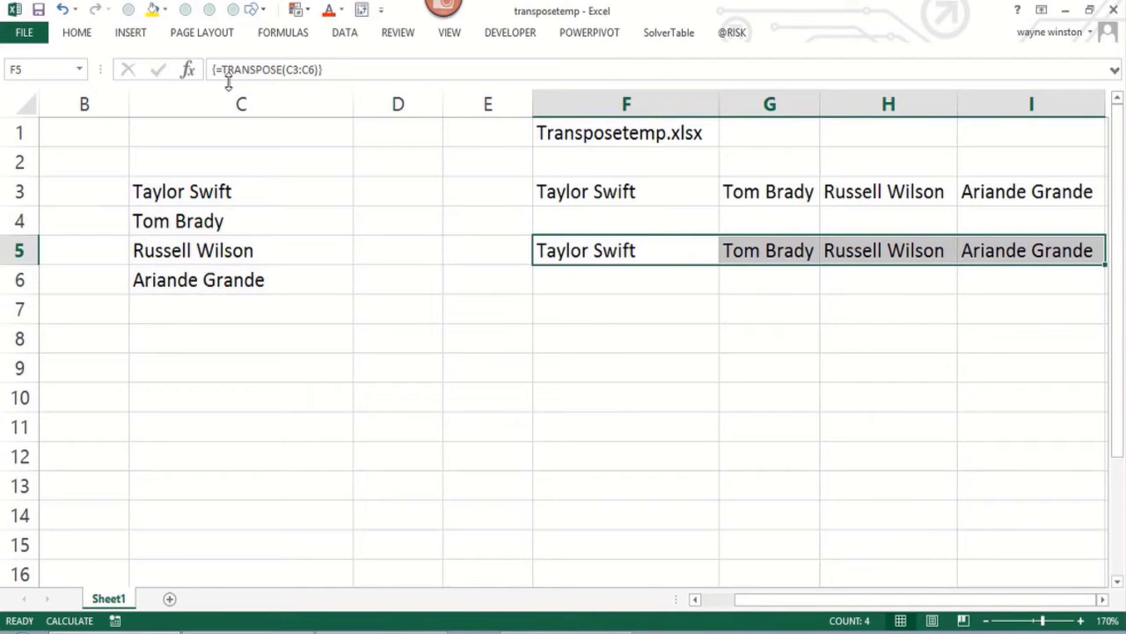
- Replace the name in C3 with Britney Spears and check the linked cell F5
{"action": "left_click", "coordinate": [236, 191]}
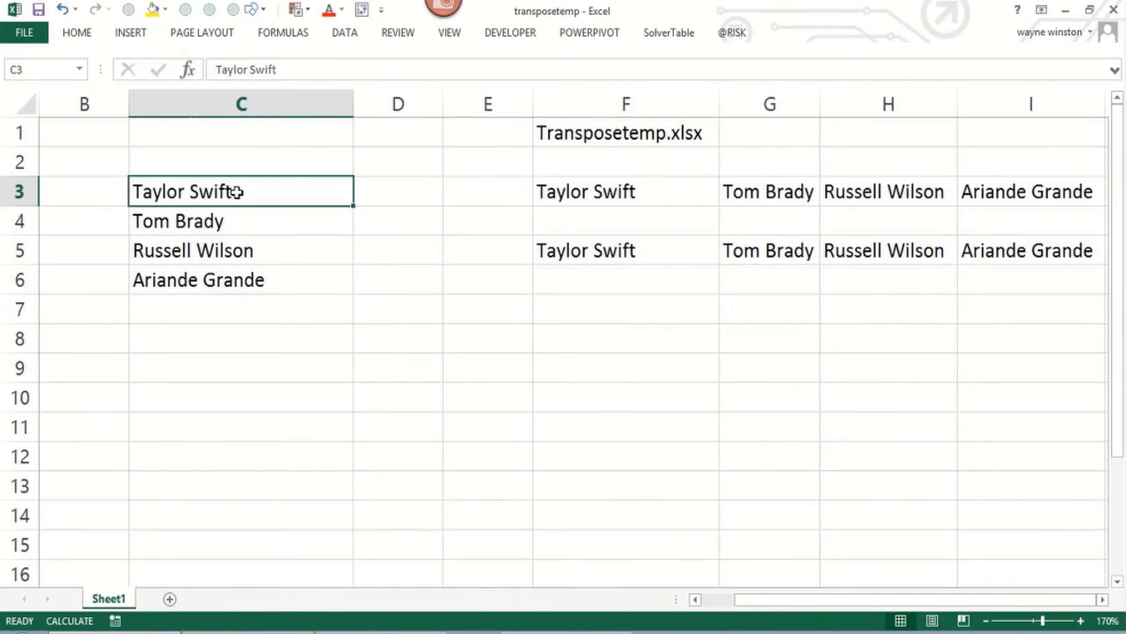
{"action": "type", "text": "Lin"}
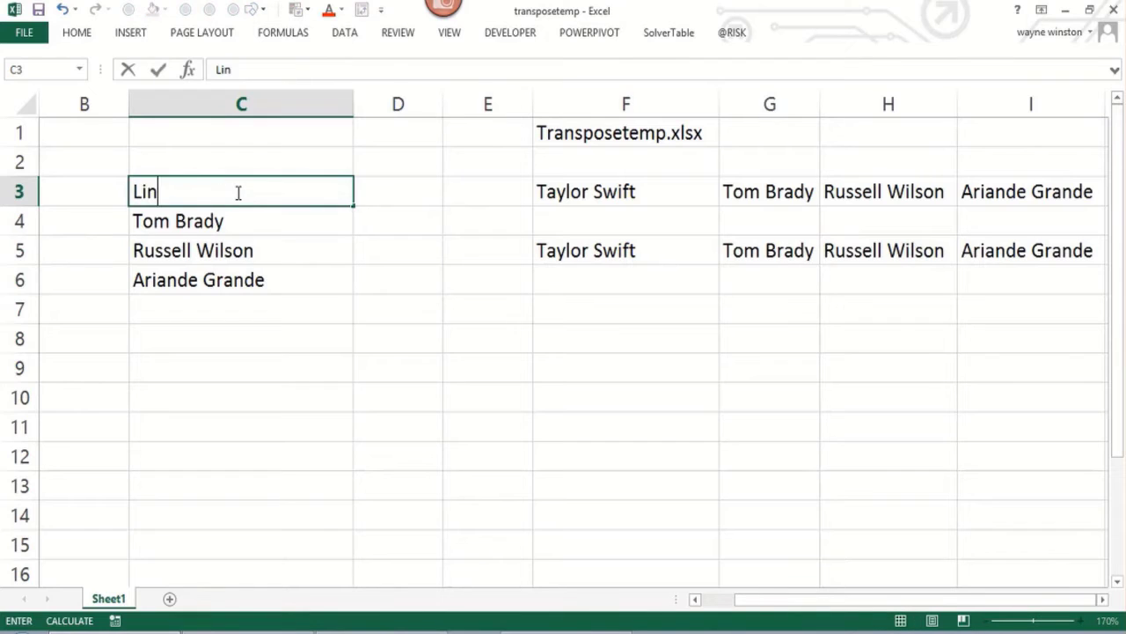
{"action": "key", "text": "BackSpace"}
{"action": "key", "text": "BackSpace"}
{"action": "key", "text": "BackSpace"}
{"action": "type", "text": "Britne"}
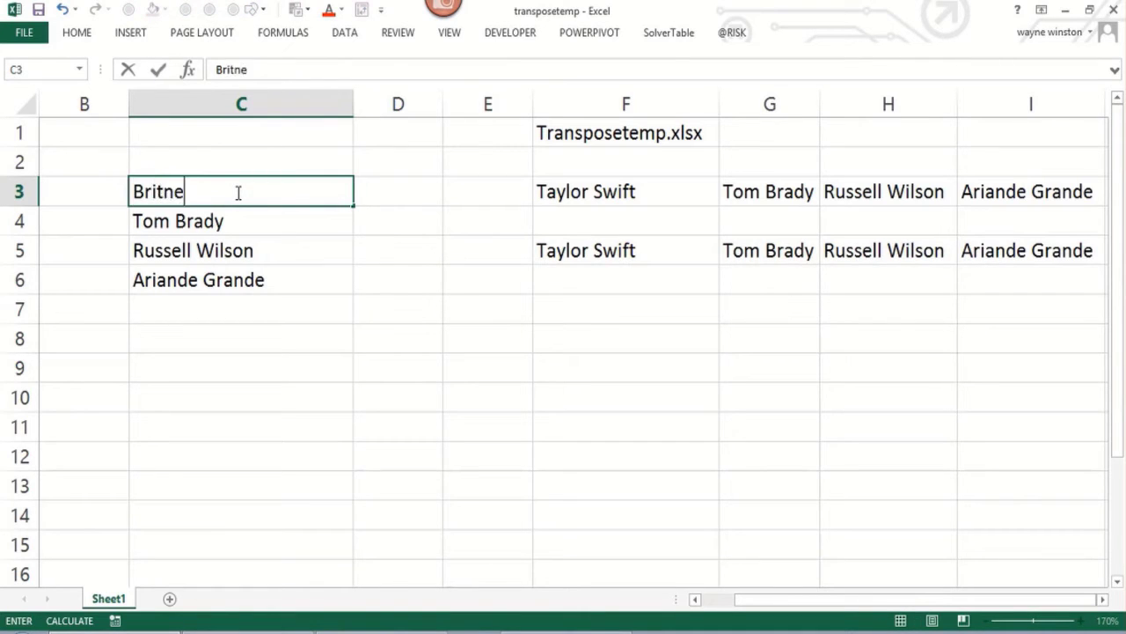
{"action": "type", "text": "y Spears"}
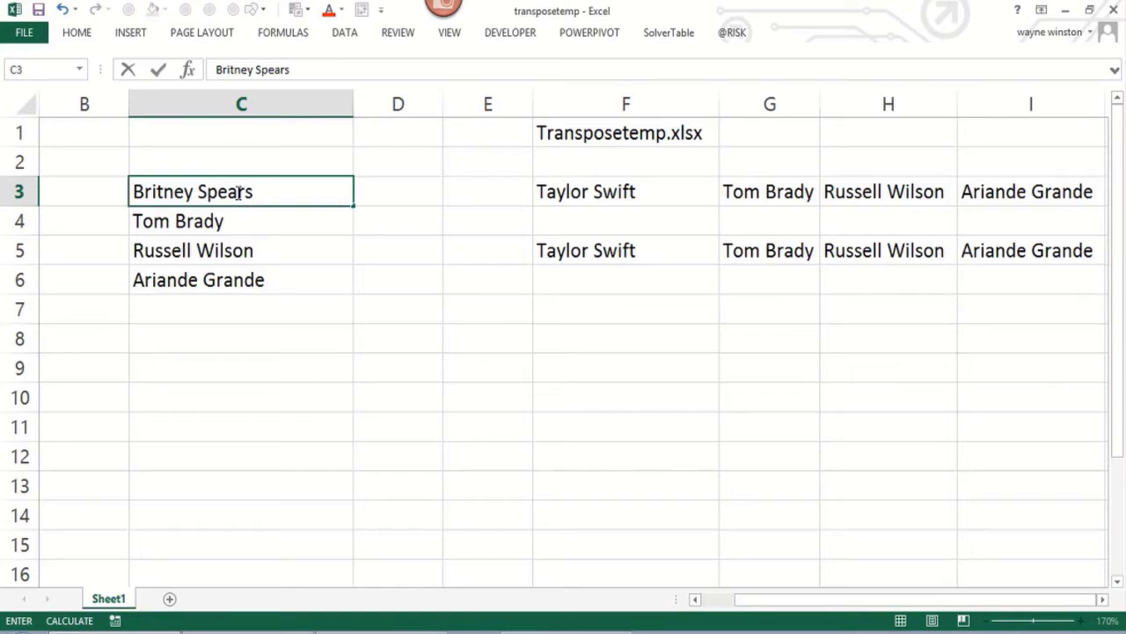
{"action": "key", "text": "Return"}
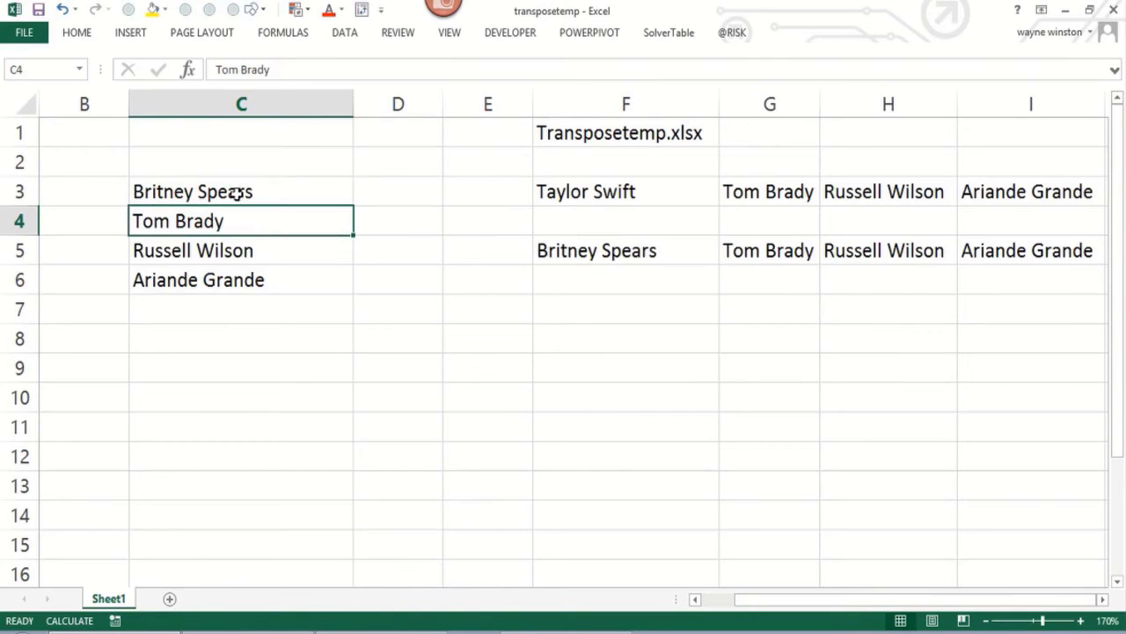
{"action": "left_click", "coordinate": [587, 249]}
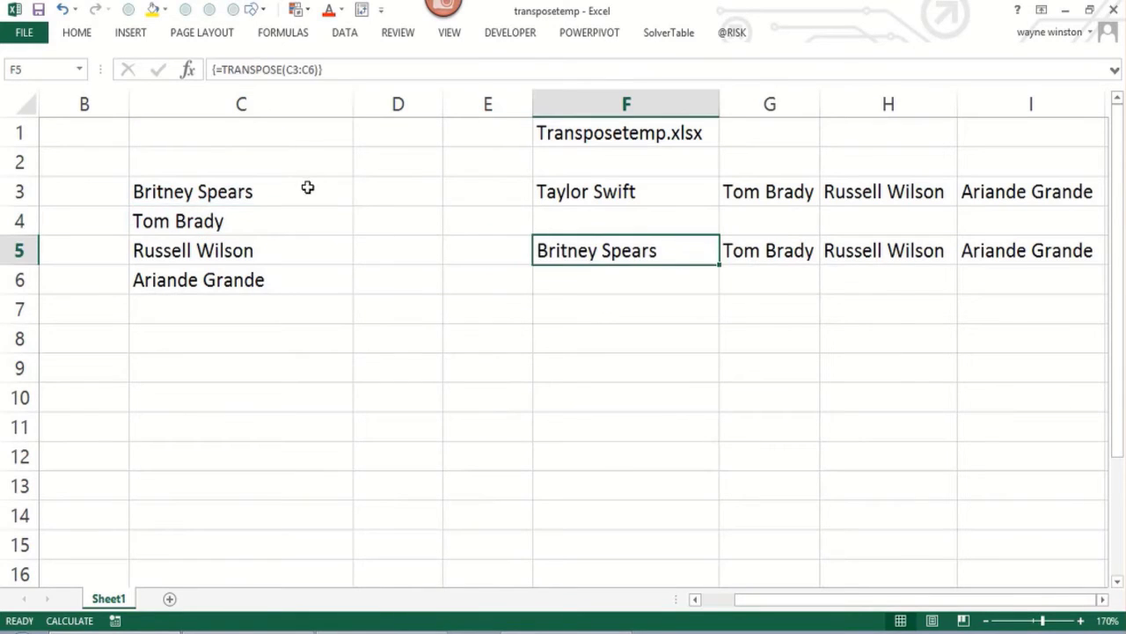
- Draw a straight double-headed arrow from the name in C3 to the transposed name in F5
{"action": "left_click", "coordinate": [307, 184]}
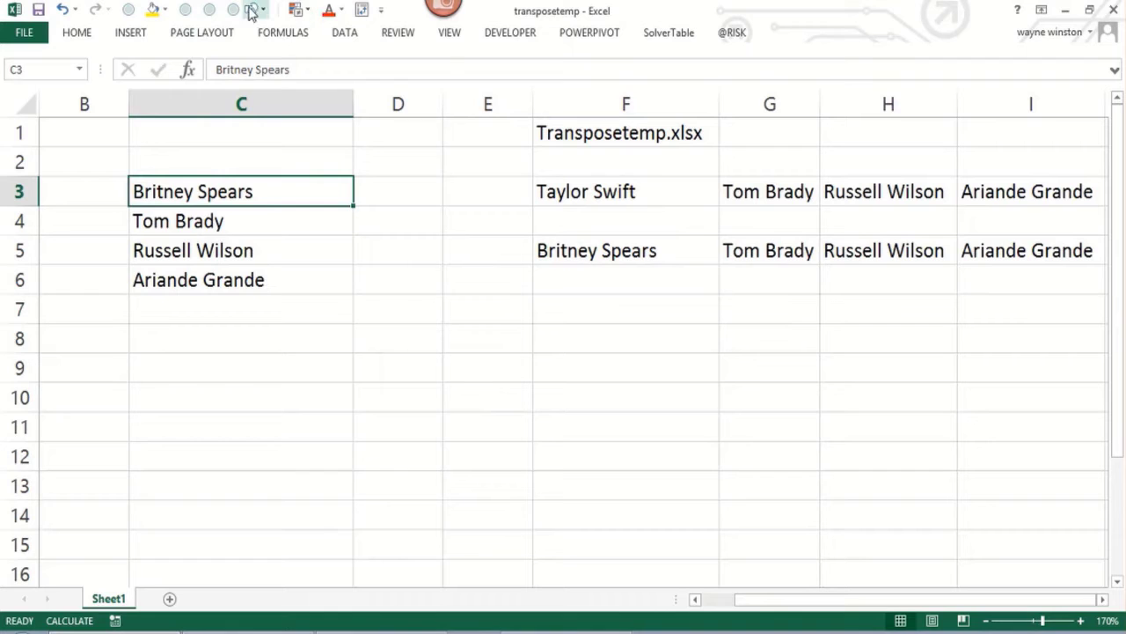
{"action": "mouse_move", "coordinate": [270, 5]}
{"action": "left_click", "coordinate": [266, 11]}
{"action": "left_click", "coordinate": [285, 104]}
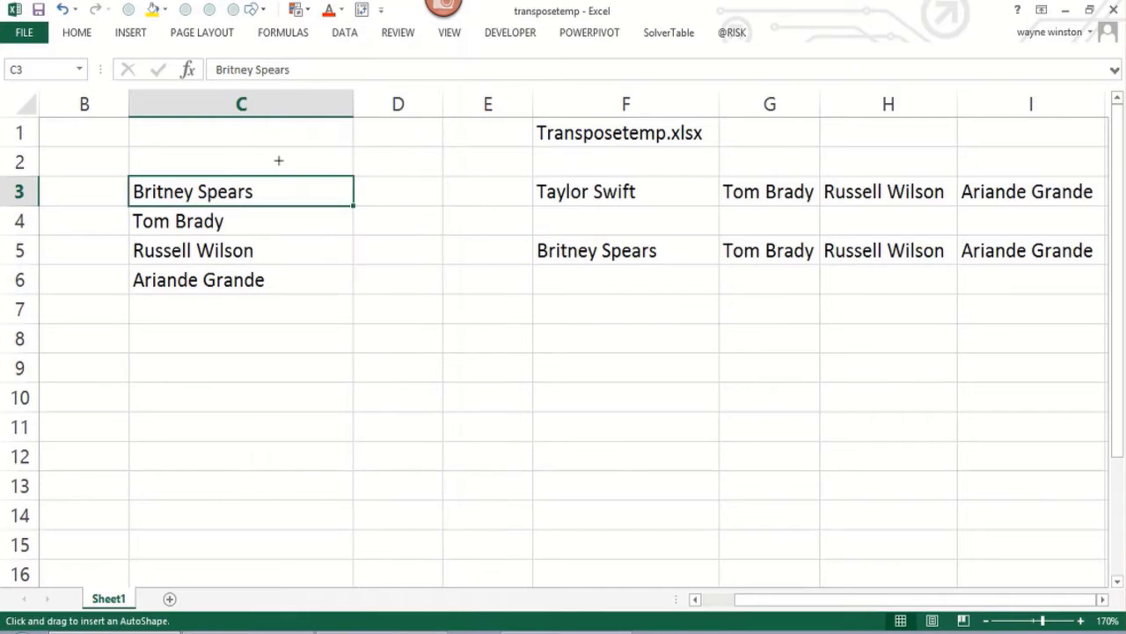
{"action": "left_click_drag", "start_coordinate": [283, 191], "coordinate": [536, 252]}
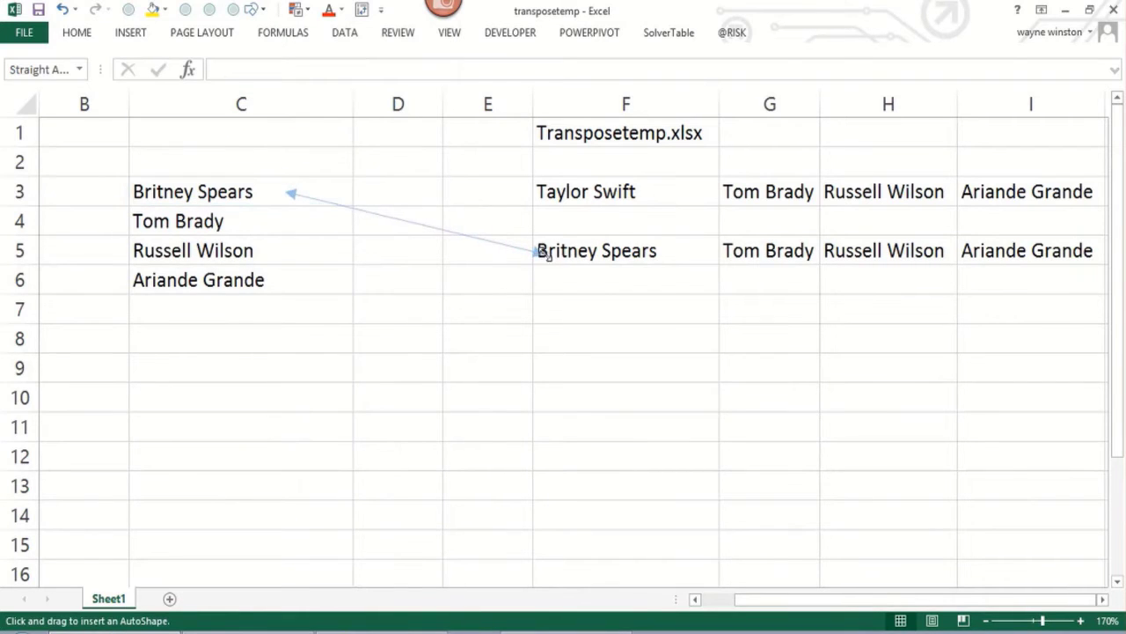
{"action": "left_click", "coordinate": [606, 279]}
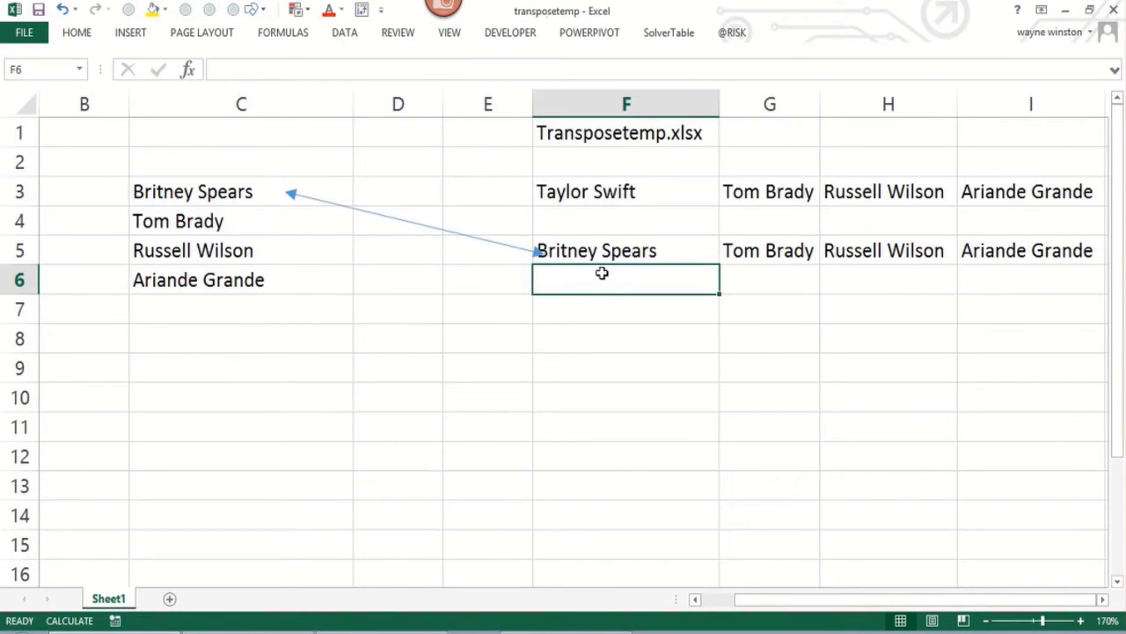
- Replace the name in C4 with Peyton Manning and autofit the width of column G
{"action": "left_click", "coordinate": [673, 188]}
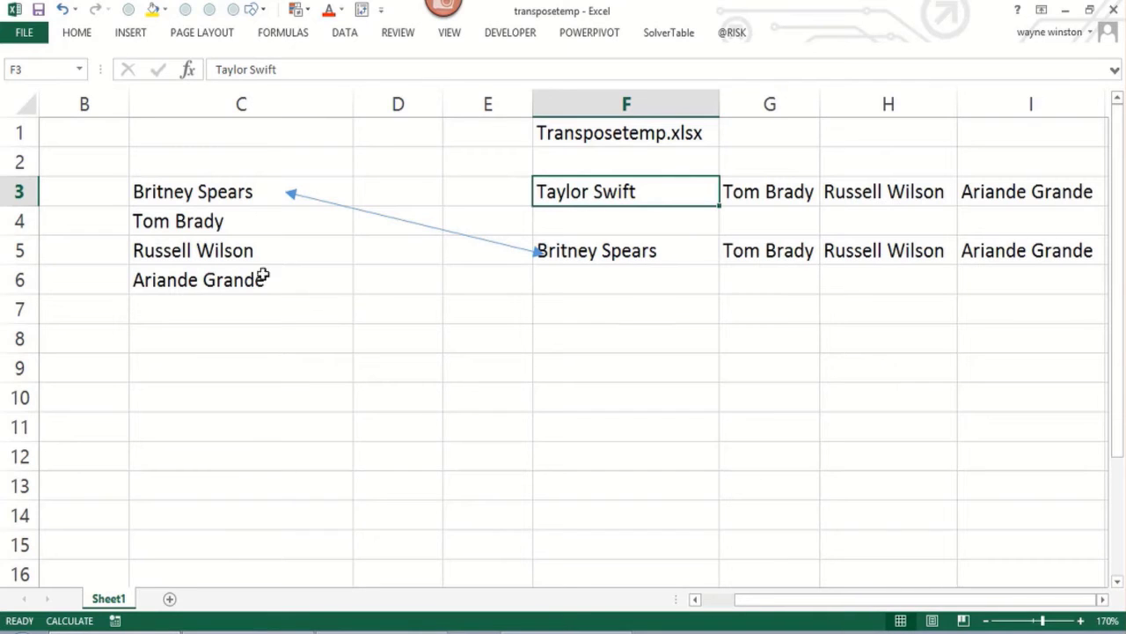
{"action": "left_click", "coordinate": [239, 225]}
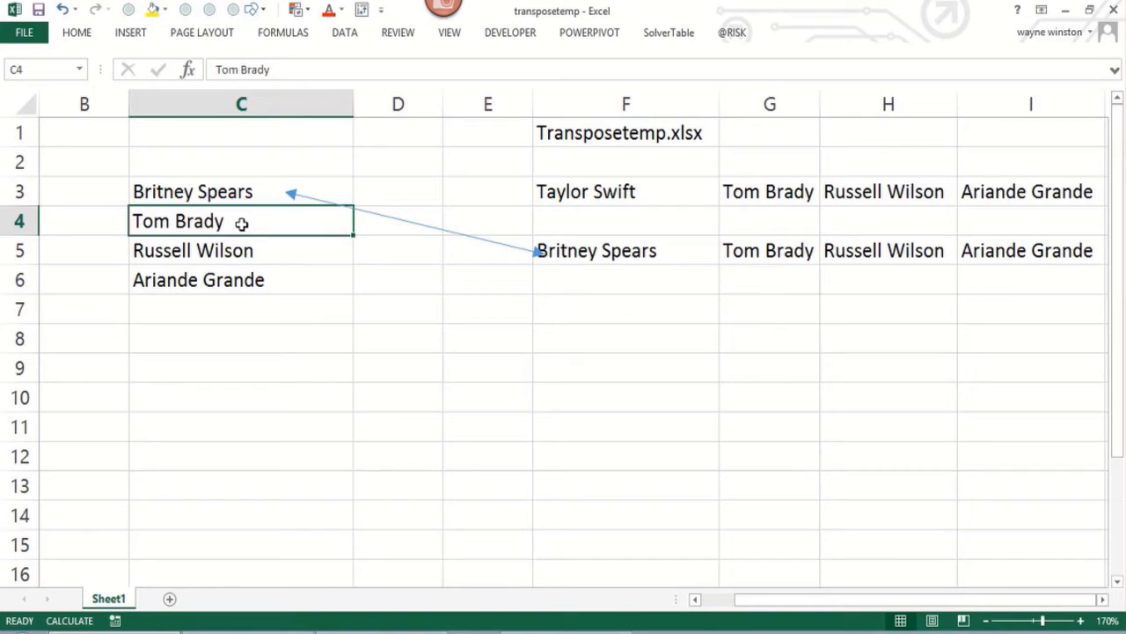
{"action": "type", "text": "Peyt"}
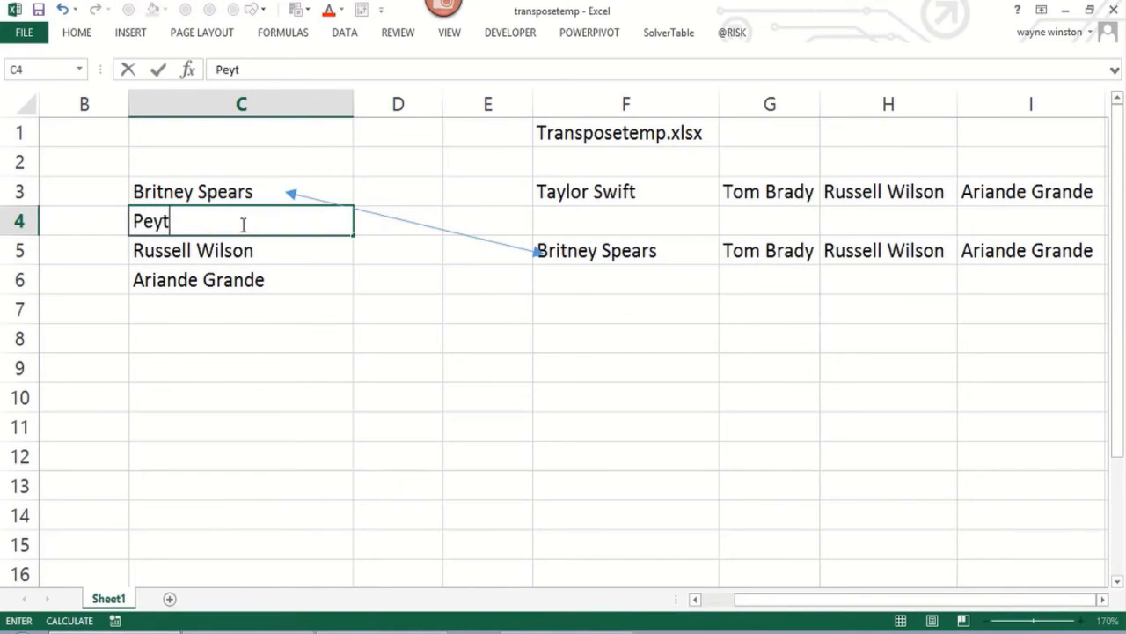
{"action": "type", "text": "on Manning"}
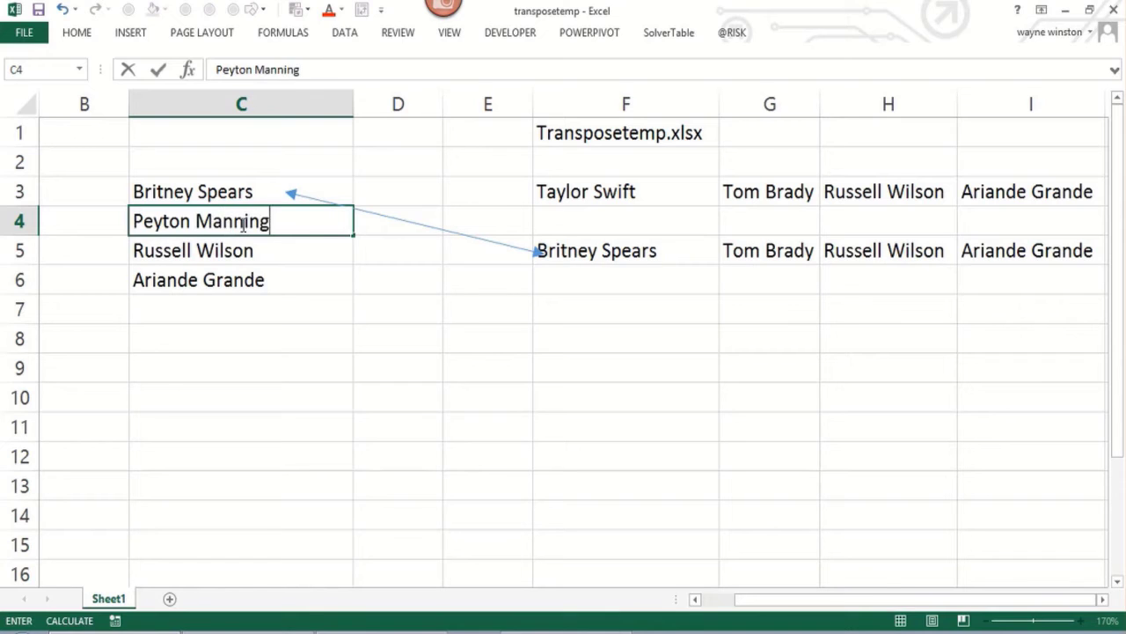
{"action": "key", "text": "Return"}
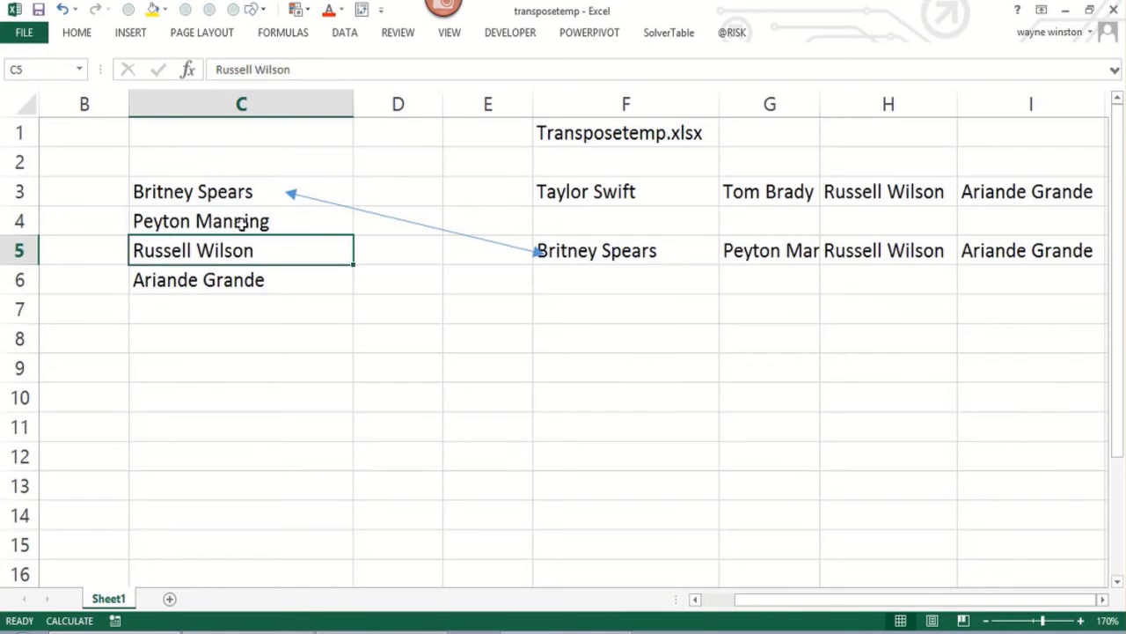
{"action": "double_click", "coordinate": [819, 101]}
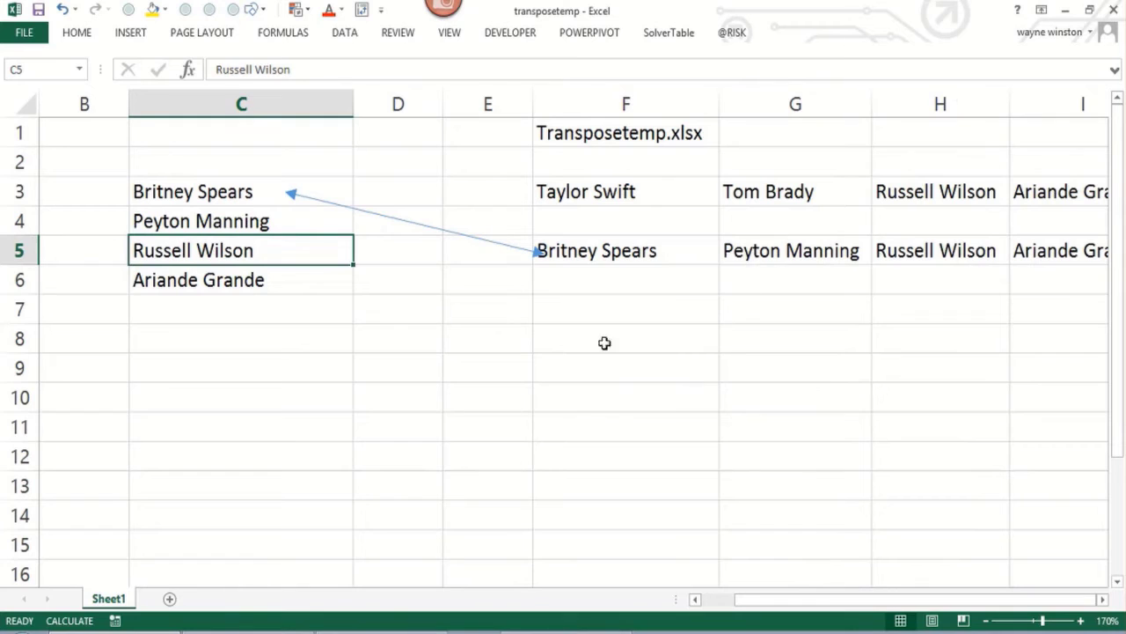
{"action": "left_click", "coordinate": [464, 381]}
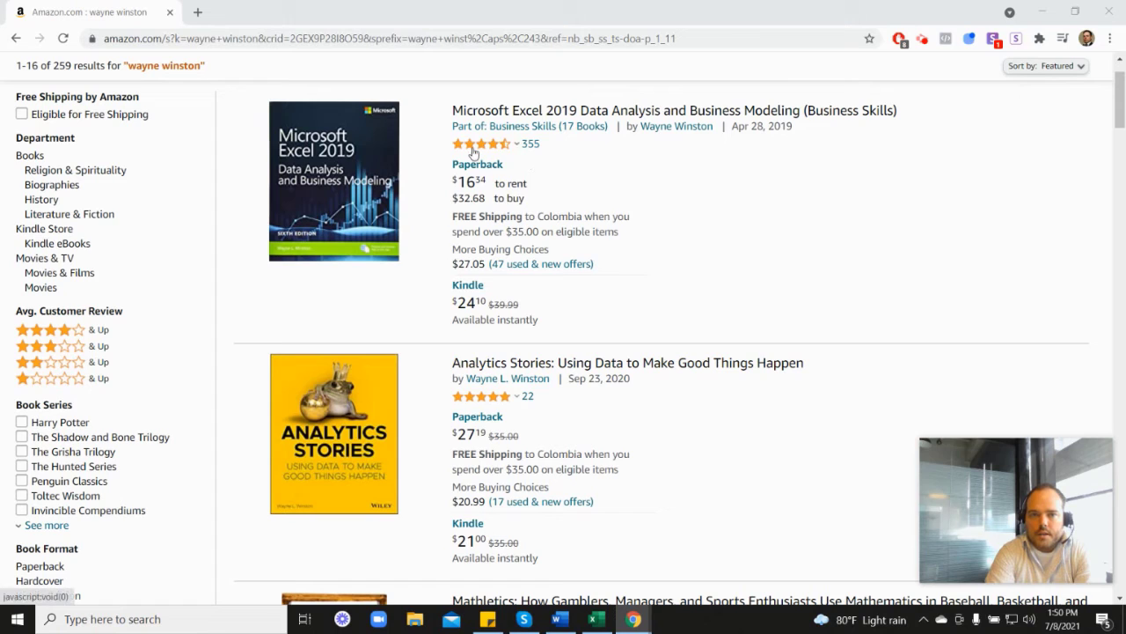
- Look through the author's book results on Amazon down to the Marketing Analytics listing and back up
{"action": "mouse_move", "coordinate": [483, 151]}
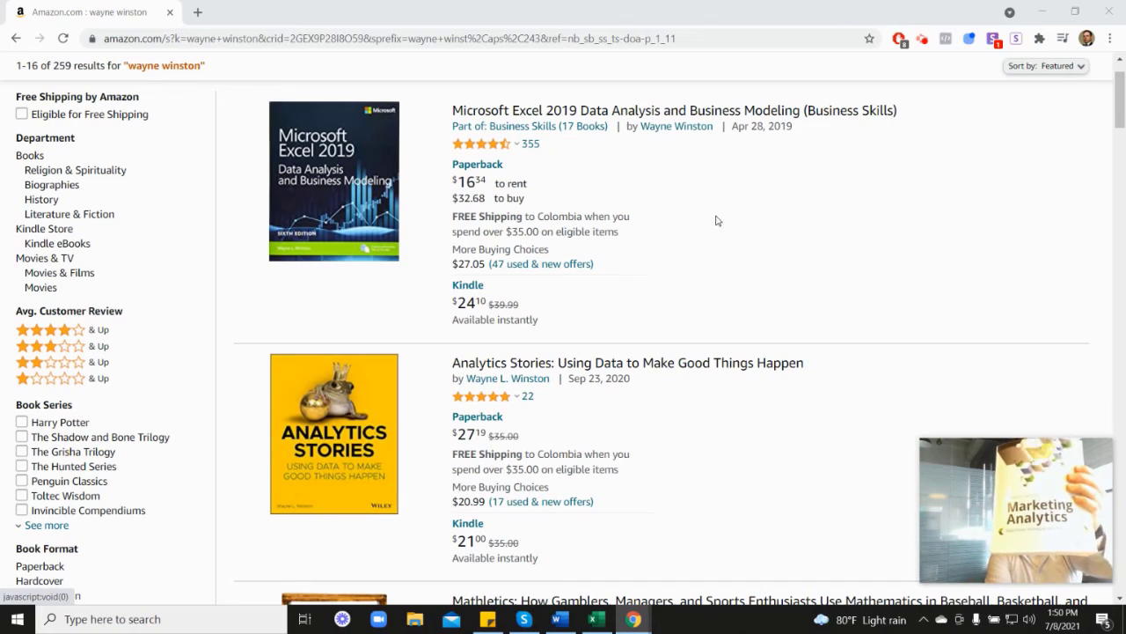
{"action": "scroll", "coordinate": [1026, 352], "scroll_direction": "down", "scroll_amount": 5}
{"action": "scroll", "coordinate": [899, 437], "scroll_direction": "down", "scroll_amount": 1}
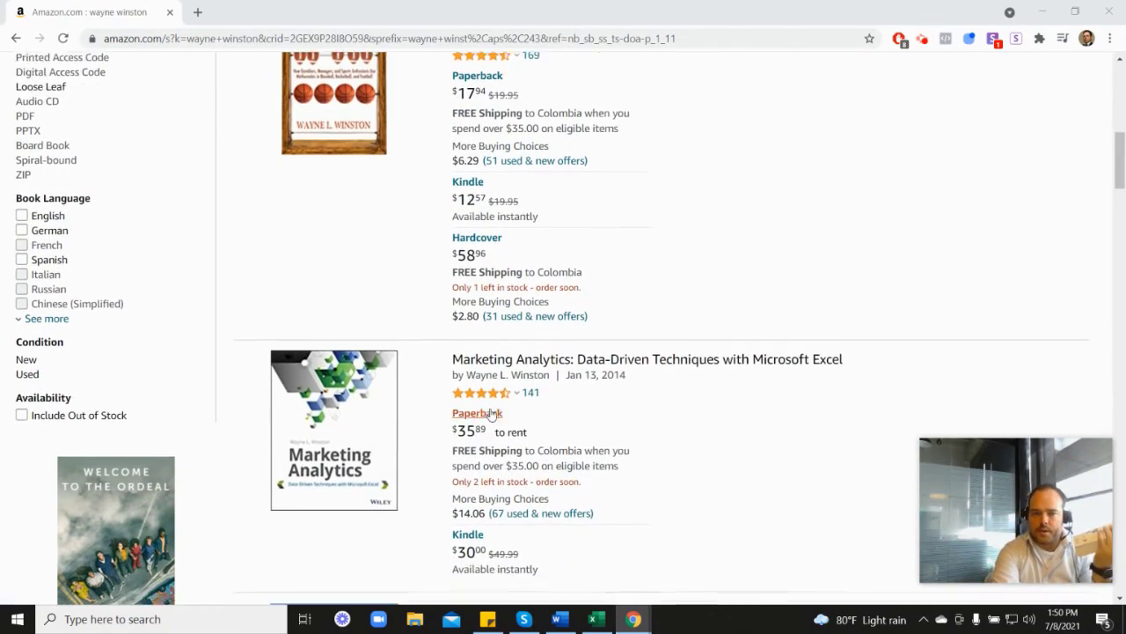
{"action": "mouse_move", "coordinate": [502, 329]}
{"action": "scroll", "coordinate": [655, 334], "scroll_direction": "up", "scroll_amount": 5}
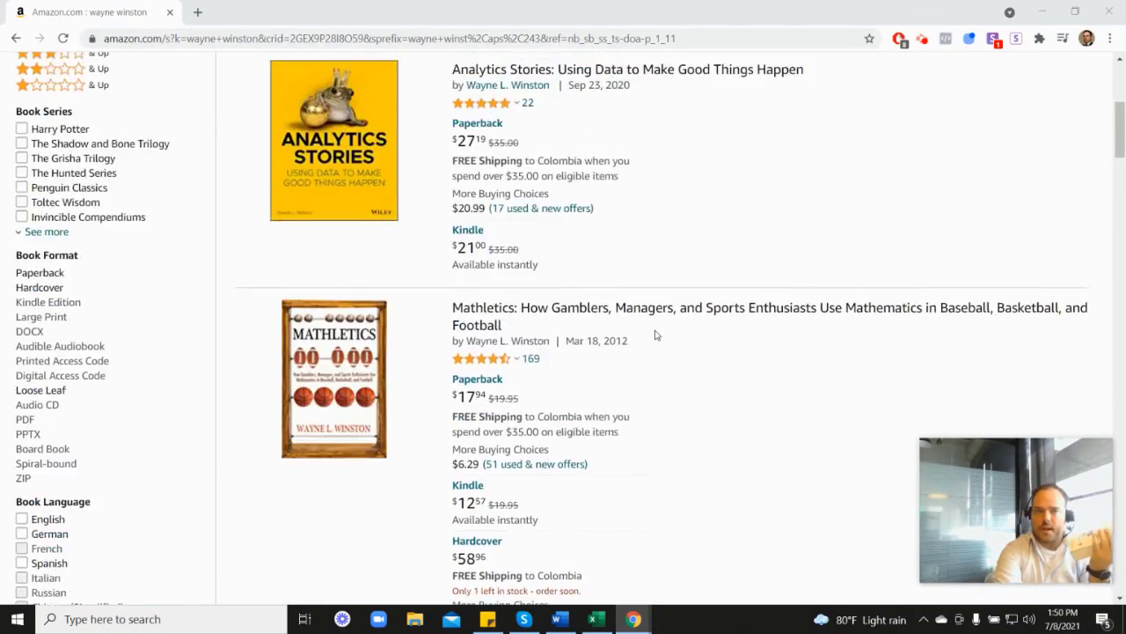